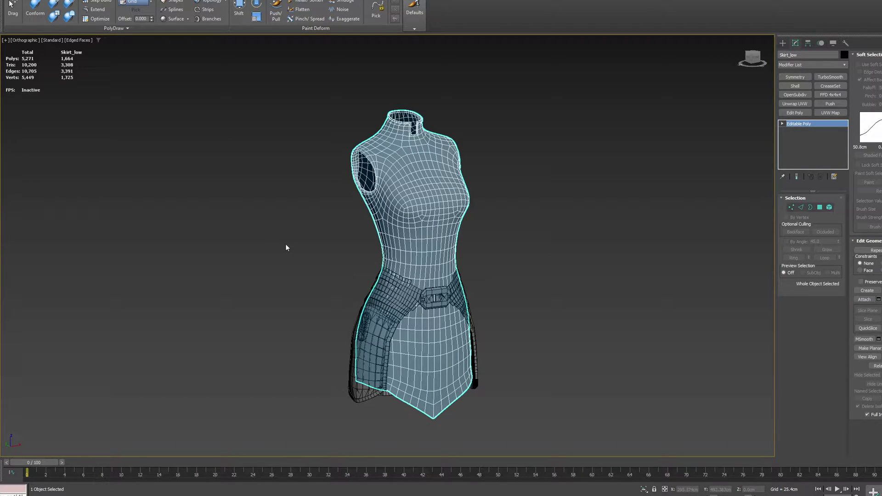
# - Add an Unwrap UVW modifier to the Skirt_low mesh and open its UV editor
pyautogui.moveTo(285, 232); pyautogui.dragTo(298, 208, button='middle')
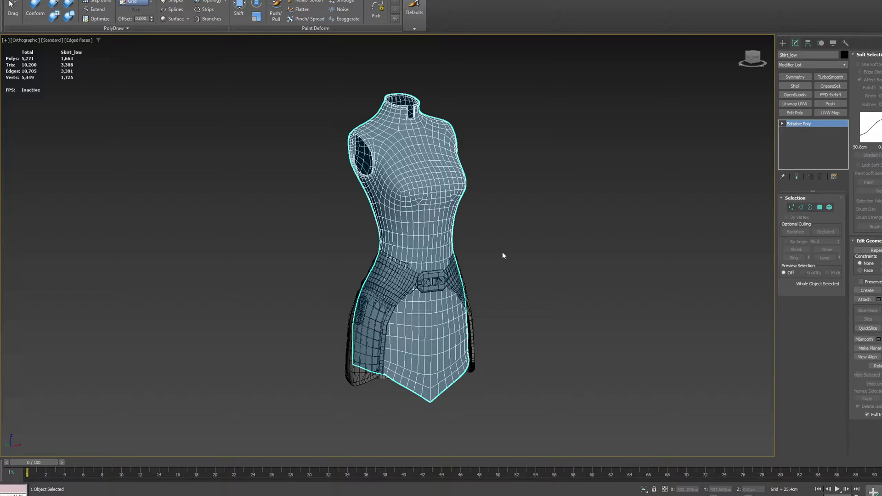
pyautogui.moveTo(459, 221); pyautogui.dragTo(459, 232, button='middle')
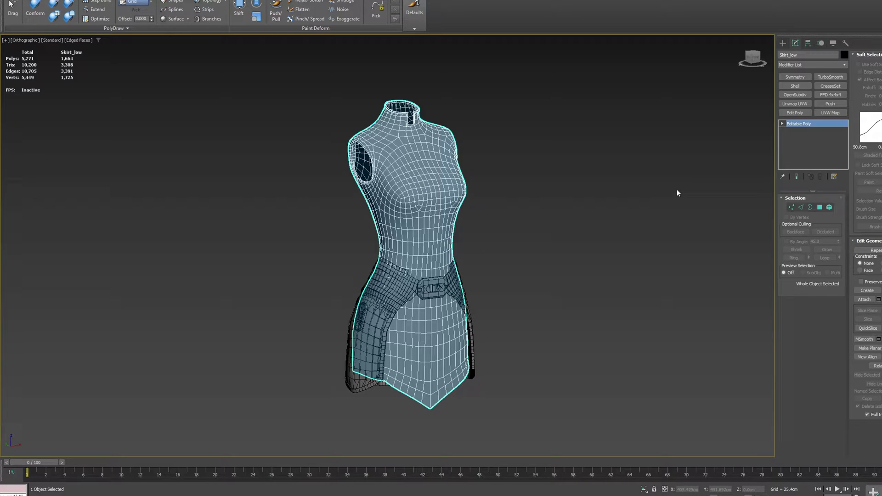
pyautogui.moveTo(651, 130); pyautogui.dragTo(670, 120, button='middle')
pyautogui.click(804, 105)
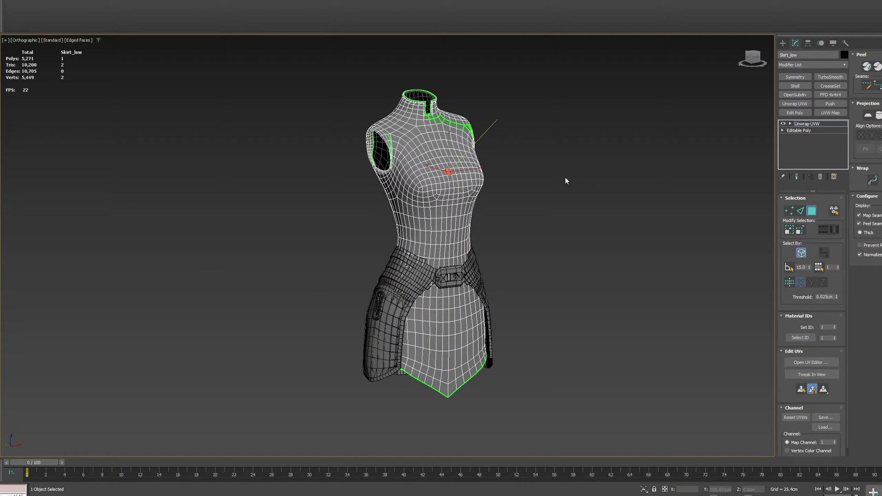
pyautogui.moveTo(562, 173); pyautogui.dragTo(561, 173, button='middle')
pyautogui.click(811, 363)
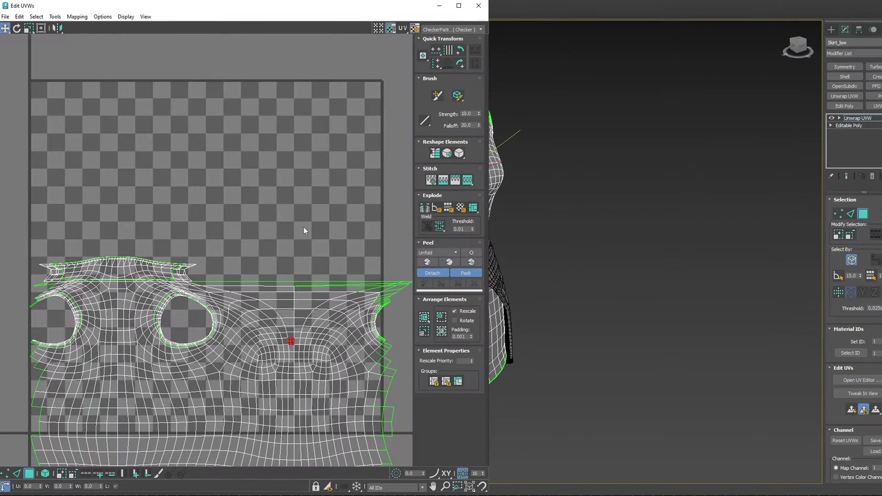
# - Select all UV polygons of the garment and reset their peel using the Unfold method with packing enabled
pyautogui.scroll(-2, 304, 227)
pyautogui.moveTo(304, 227); pyautogui.dragTo(269, 143, button='middle')
pyautogui.scroll(1, 293, 169)
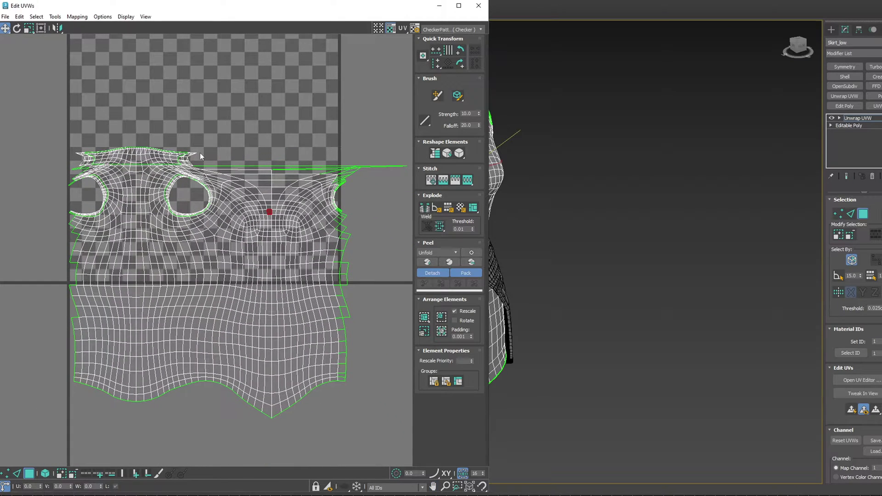
pyautogui.moveTo(13, 111); pyautogui.dragTo(226, 276)
pyautogui.moveTo(426, 439); pyautogui.dragTo(426, 440)
pyautogui.moveTo(347, 298); pyautogui.dragTo(327, 277, button='middle')
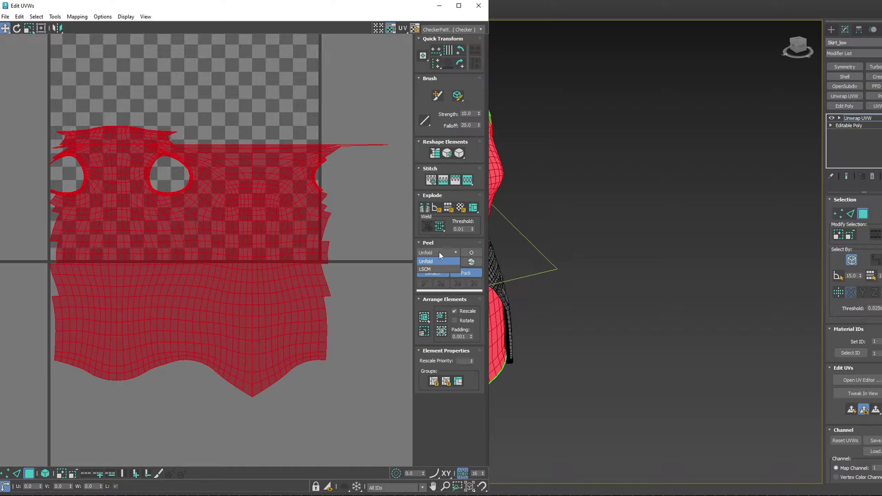
pyautogui.click(439, 252)
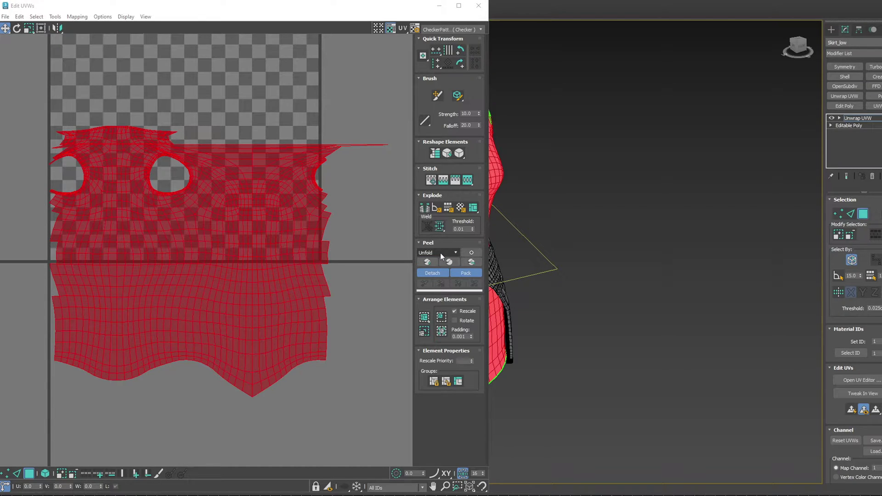
pyautogui.moveTo(354, 214); pyautogui.dragTo(360, 227, button='middle')
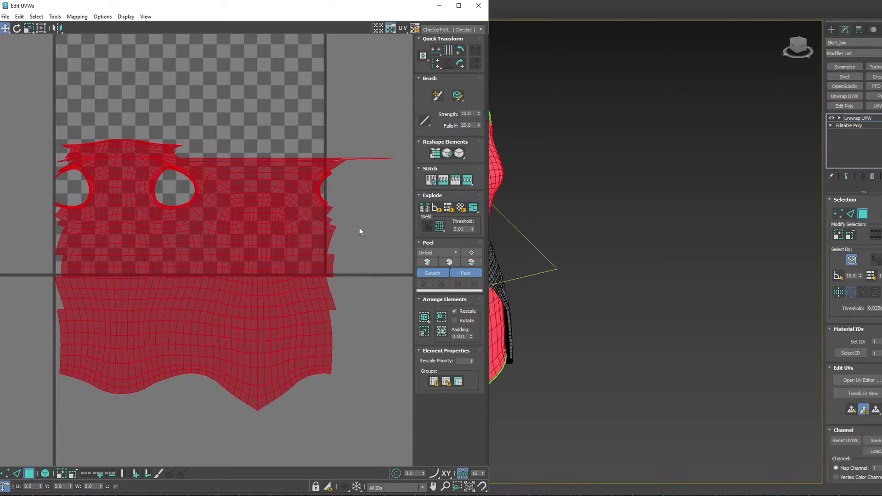
pyautogui.click(470, 262)
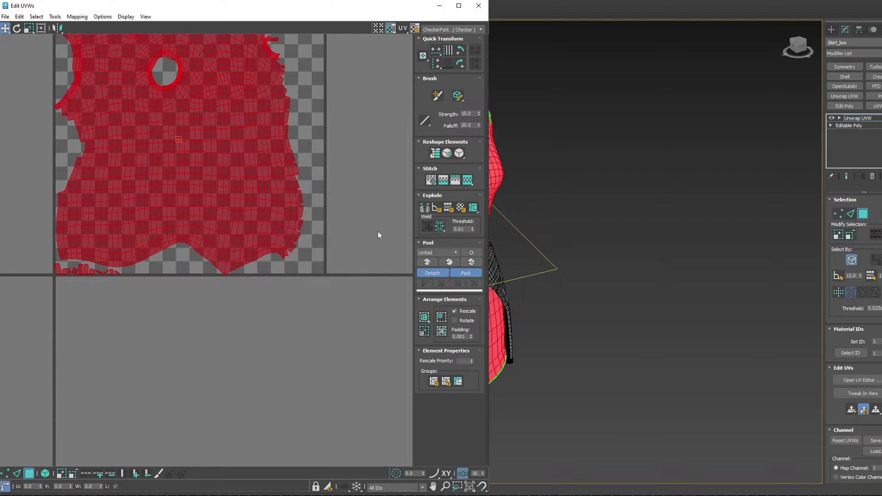
pyautogui.moveTo(204, 174); pyautogui.dragTo(211, 254, button='middle')
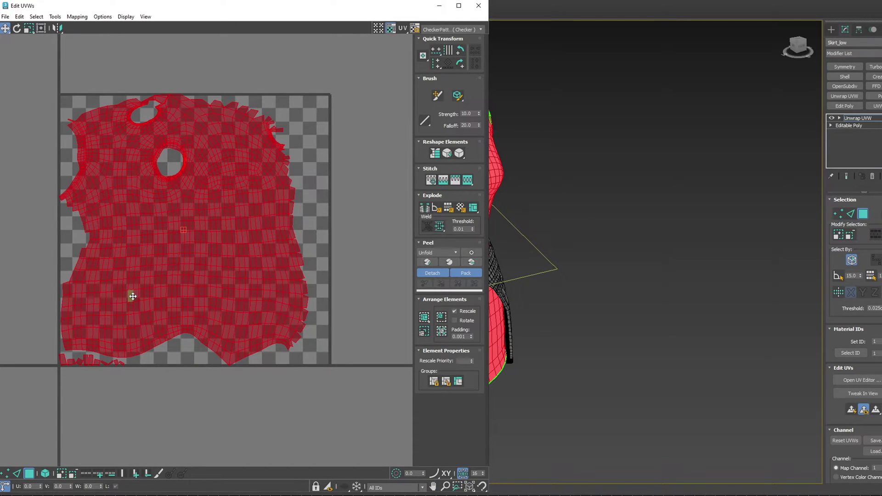
pyautogui.moveTo(132, 296); pyautogui.dragTo(163, 306, button='middle')
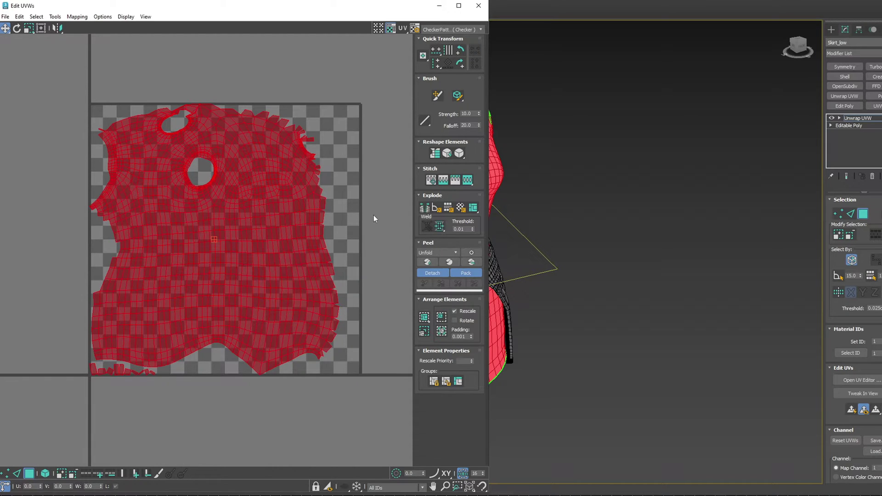
# - Set the peel method to LSCM with packing off and reset the peel of the whole garment
pyautogui.click(436, 252)
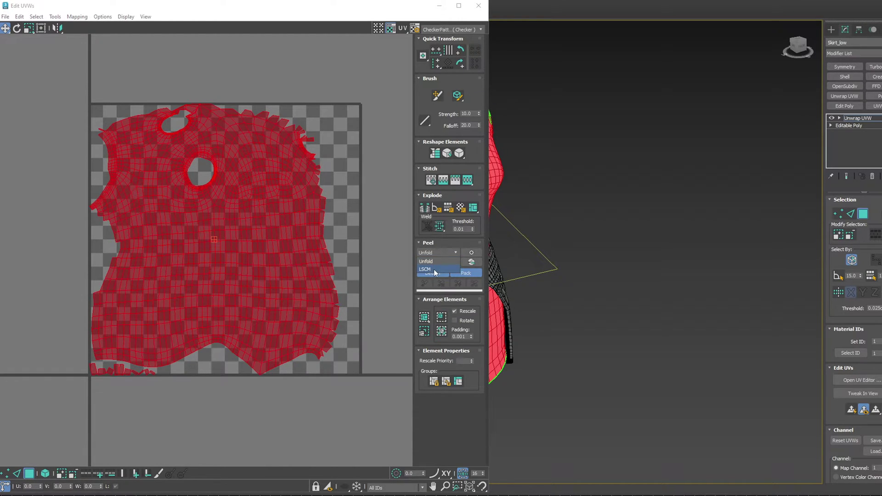
pyautogui.click(433, 270)
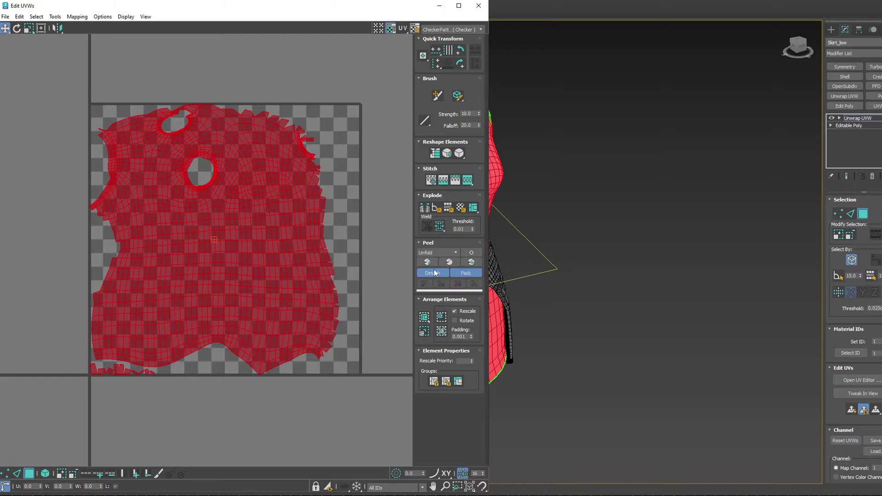
pyautogui.moveTo(369, 255); pyautogui.dragTo(368, 239, button='middle')
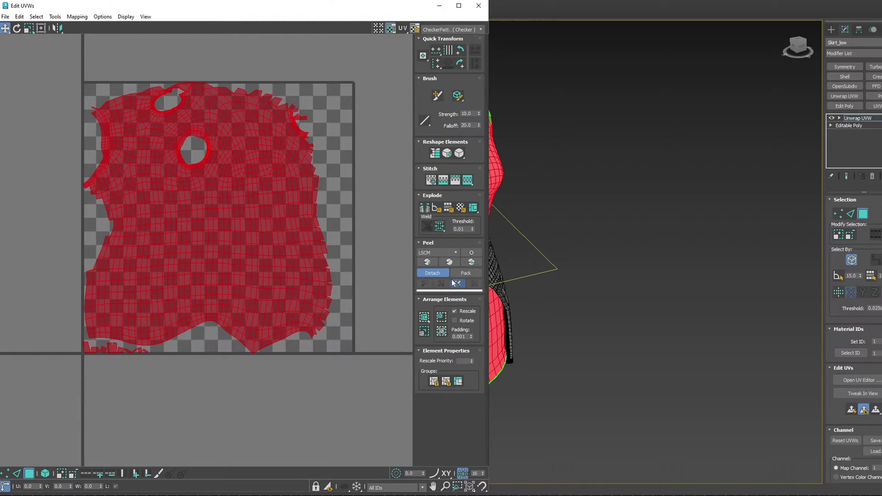
pyautogui.click(472, 262)
pyautogui.moveTo(282, 218); pyautogui.dragTo(302, 248, button='middle')
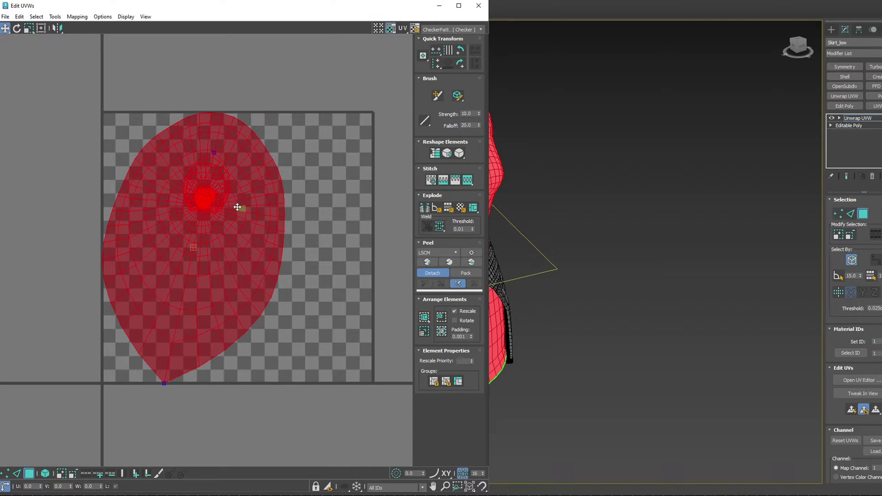
# - Select the shoulder edge loops, including the small edges up to the collar rim, and break the UVs along them
pyautogui.moveTo(288, 7); pyautogui.dragTo(258, 5)
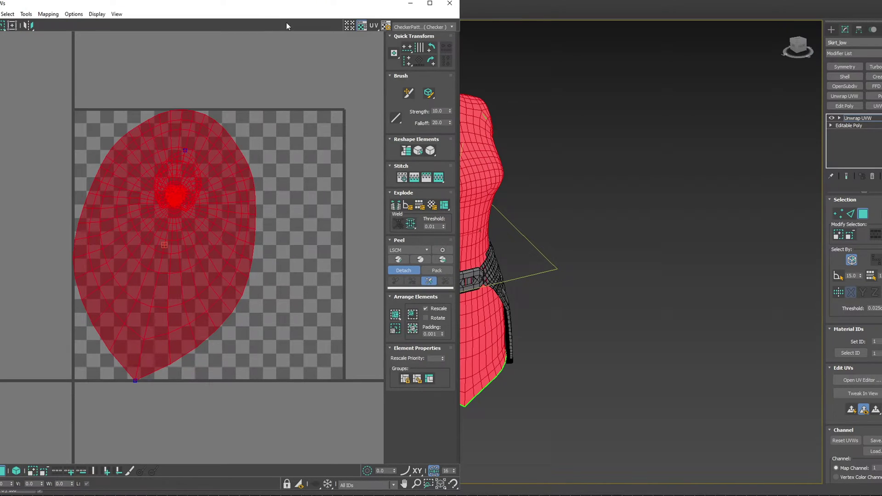
pyautogui.keyDown('alt'); pyautogui.moveTo(525, 181); pyautogui.dragTo(580, 111, button='middle'); pyautogui.keyUp('alt')
pyautogui.scroll(7, 542, 161)
pyautogui.press('2')
pyautogui.doubleClick(564, 158)
pyautogui.scroll(8, 580, 102)
pyautogui.keyDown('ctrl'); pyautogui.click(572, 103); pyautogui.keyUp('ctrl')
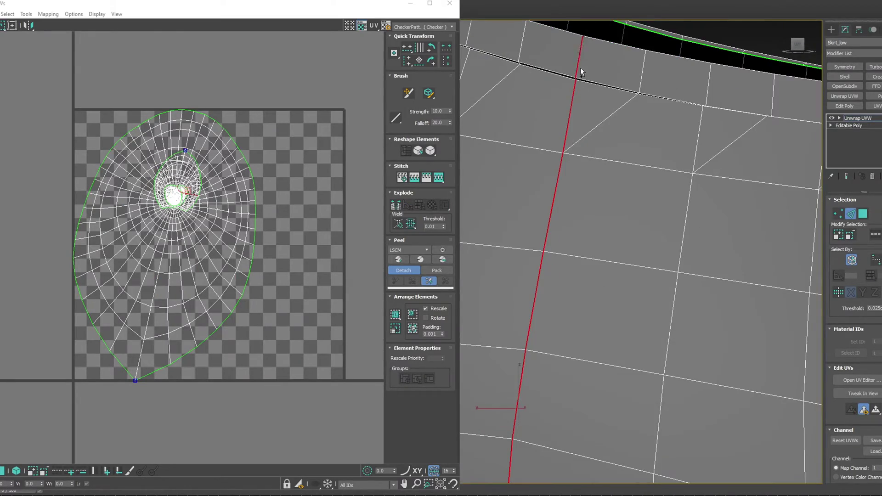
pyautogui.scroll(-8, 581, 73)
pyautogui.keyDown('alt'); pyautogui.moveTo(581, 73); pyautogui.dragTo(634, 182, button='middle'); pyautogui.keyUp('alt')
pyautogui.scroll(7, 583, 154)
pyautogui.keyDown('ctrl'); pyautogui.click(586, 137); pyautogui.keyUp('ctrl')
pyautogui.scroll(-5, 602, 122)
pyautogui.click(398, 210)
pyautogui.scroll(-5, 677, 293)
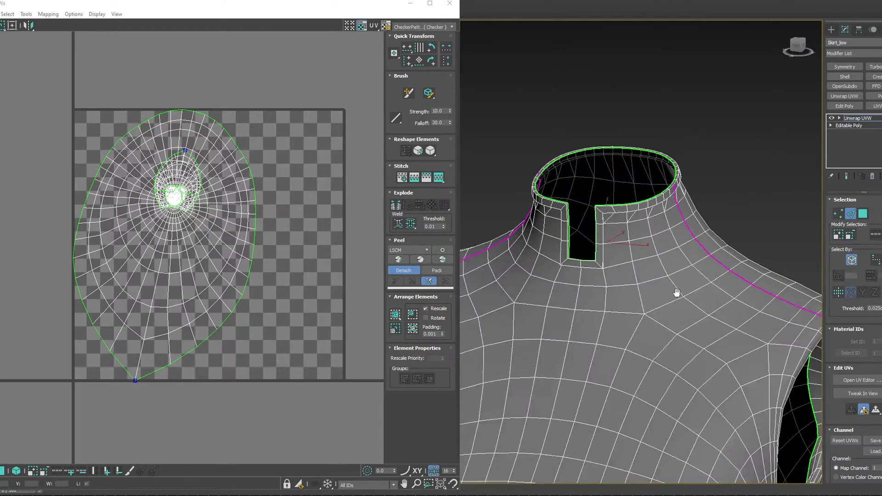
# - Select the side edge loops running down from both armholes and break the UVs along them
pyautogui.keyDown('alt'); pyautogui.moveTo(677, 293); pyautogui.dragTo(667, 196, button='middle'); pyautogui.keyUp('alt')
pyautogui.scroll(3, 602, 292)
pyautogui.doubleClick(582, 294)
pyautogui.scroll(-4, 582, 294)
pyautogui.scroll(6, 611, 271)
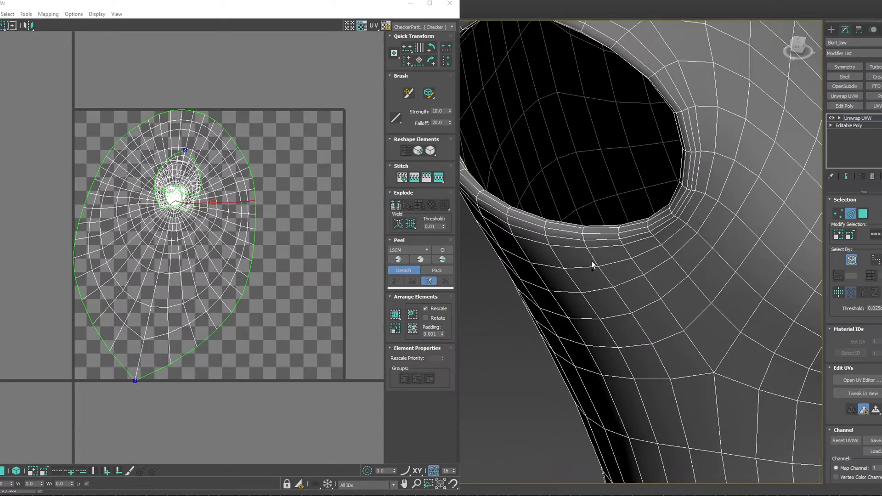
pyautogui.keyDown('ctrl'); pyautogui.doubleClick(589, 253); pyautogui.keyUp('ctrl')
pyautogui.moveTo(590, 254)
pyautogui.keyDown('alt'); pyautogui.mouseDown(button='middle')
pyautogui.moveTo(599, 259)
pyautogui.moveTo(600, 247)
pyautogui.moveTo(590, 249)
pyautogui.mouseUp(button='middle'); pyautogui.keyUp('alt')
pyautogui.scroll(-3, 600, 247)
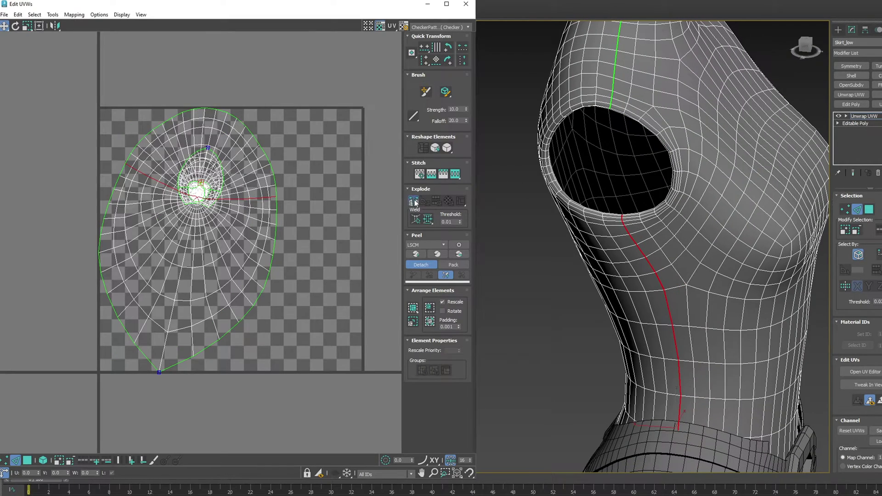
pyautogui.click(397, 208)
# - Select all UV polygons and Quick Peel them with LSCM into front and back shells
pyautogui.scroll(-3, 289, 222)
pyautogui.moveTo(289, 222); pyautogui.dragTo(283, 210, button='middle')
pyautogui.click(2, 470)
pyautogui.click(65, 446)
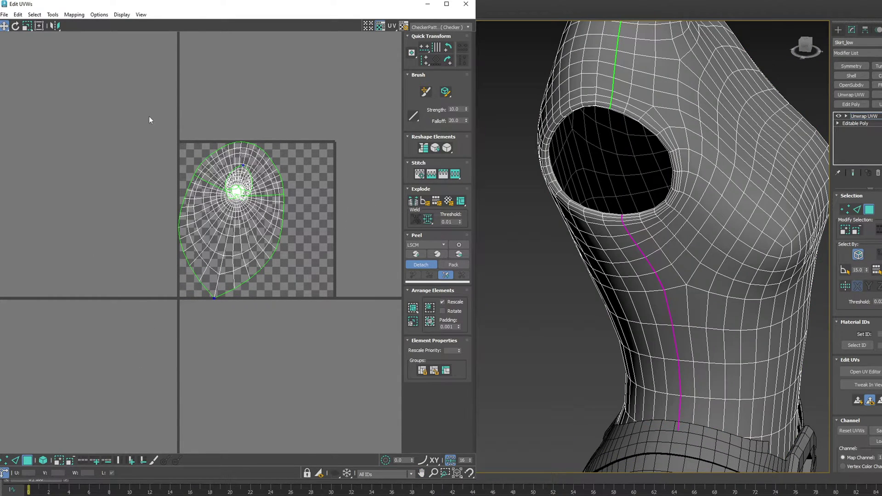
pyautogui.moveTo(149, 117); pyautogui.dragTo(283, 258)
pyautogui.moveTo(283, 258); pyautogui.dragTo(246, 284, button='middle')
pyautogui.click(417, 255)
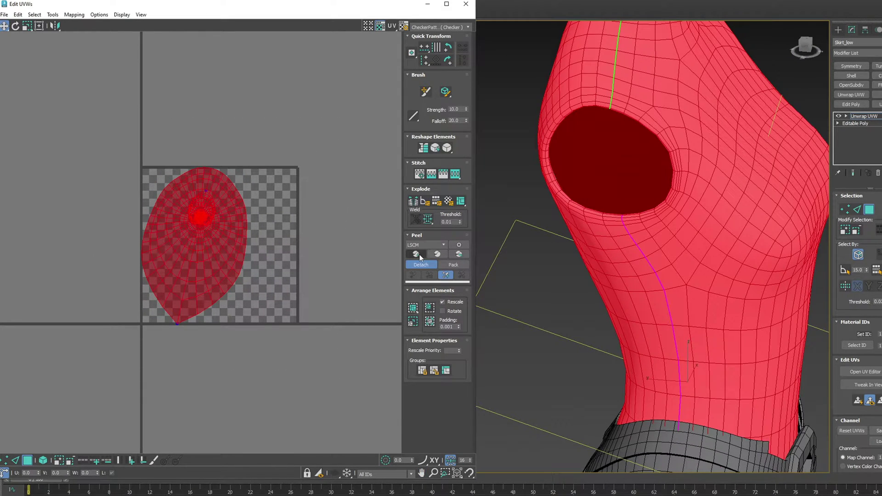
pyautogui.click(420, 256)
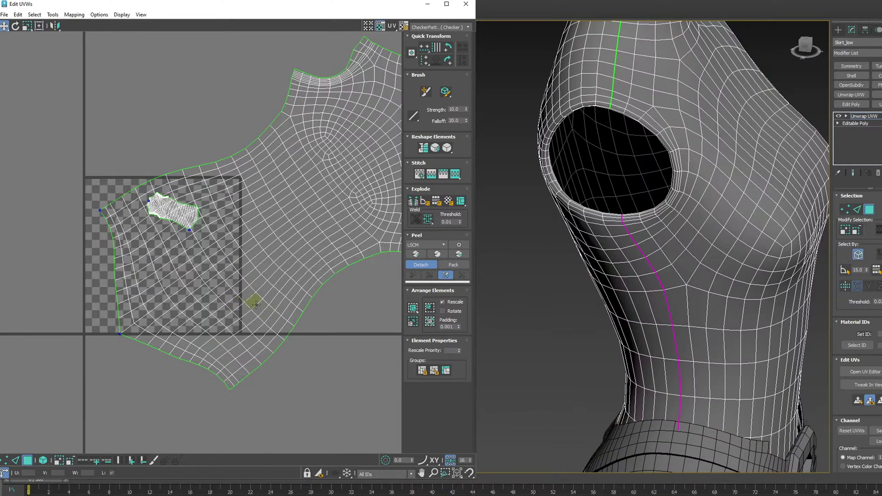
# - Rotate the large and small body shells upright in the UV layout
pyautogui.click(279, 304)
pyautogui.moveTo(278, 304); pyautogui.dragTo(235, 268, button='middle')
pyautogui.press('e')
pyautogui.moveTo(161, 288); pyautogui.dragTo(271, 297)
pyautogui.click(145, 182)
pyautogui.moveTo(145, 183); pyautogui.dragTo(95, 210)
pyautogui.press('w')
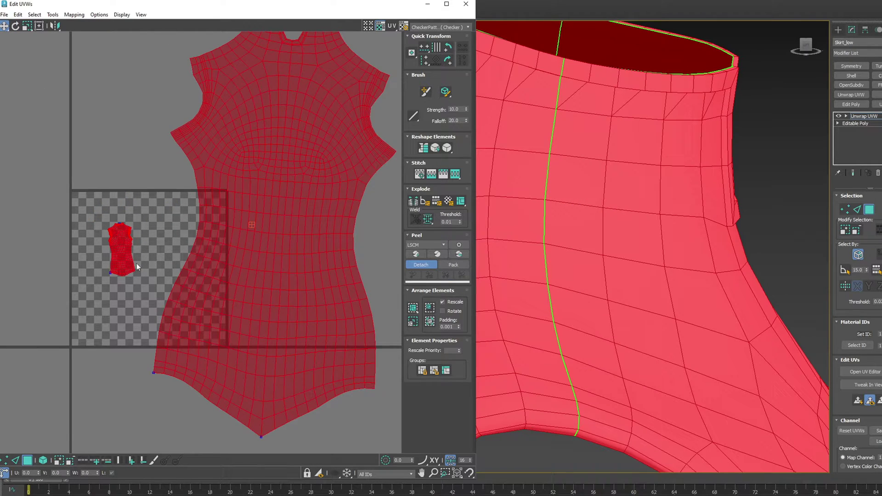
# - Quick Peel both body shells using Unfold with packing, and compare the layout with an LSCM peel
pyautogui.click(426, 244)
pyautogui.click(424, 257)
pyautogui.click(453, 264)
pyautogui.click(416, 254)
pyautogui.scroll(2, 222, 278)
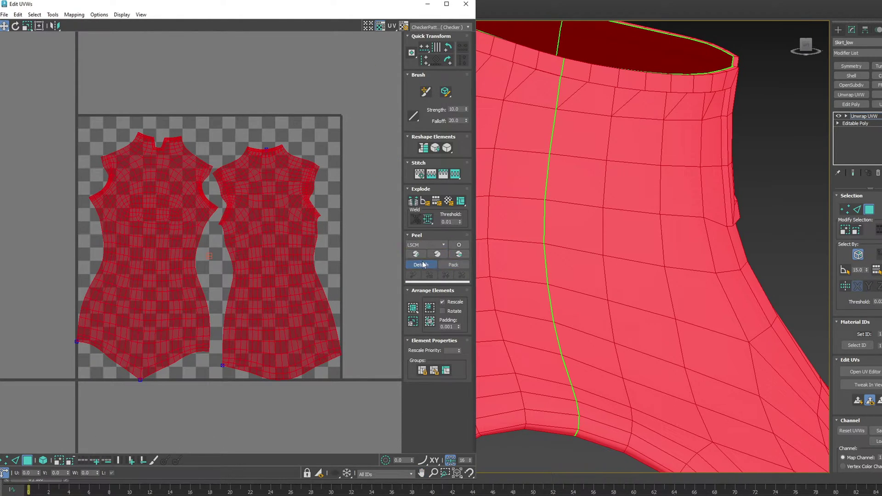
pyautogui.click(416, 254)
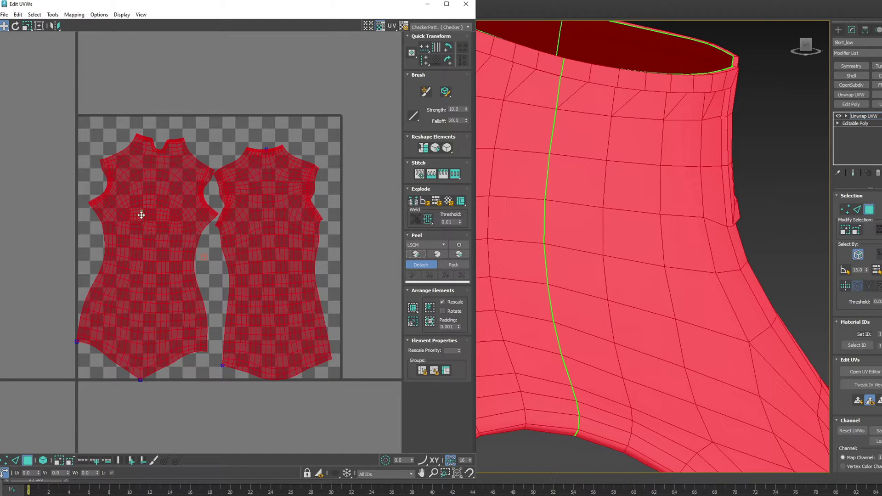
# - Quick Peel both body shells again using Unfold with packing enabled, and close the UV editor
pyautogui.click(426, 245)
pyautogui.click(421, 261)
pyautogui.click(453, 265)
pyautogui.click(416, 254)
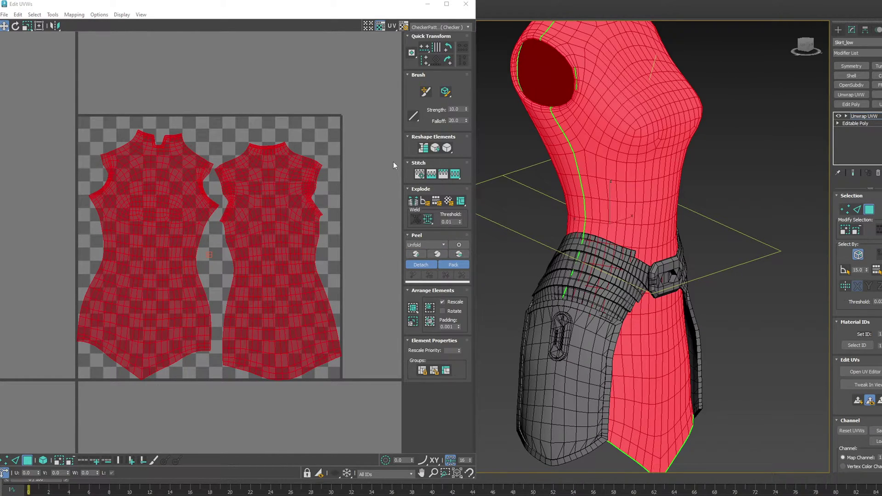
pyautogui.click(465, 4)
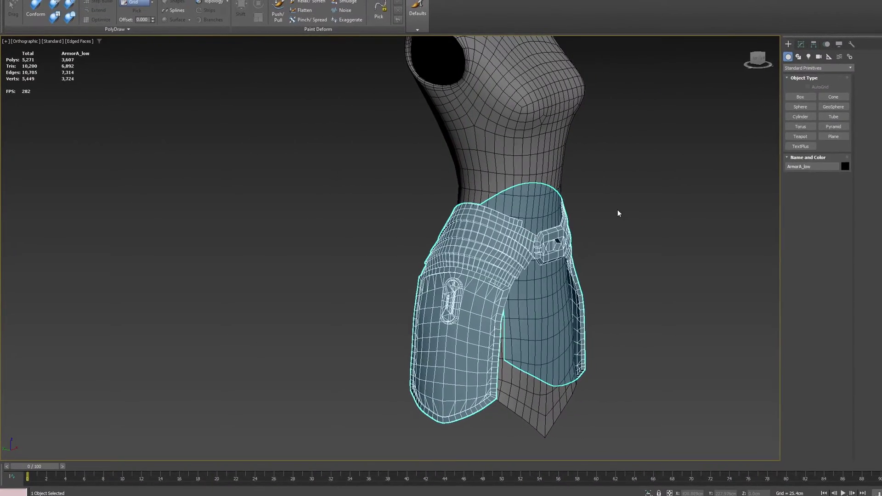
# - Add an Unwrap UVW modifier to the ArmorA_low mesh and open its UV editor
pyautogui.click(780, 50)
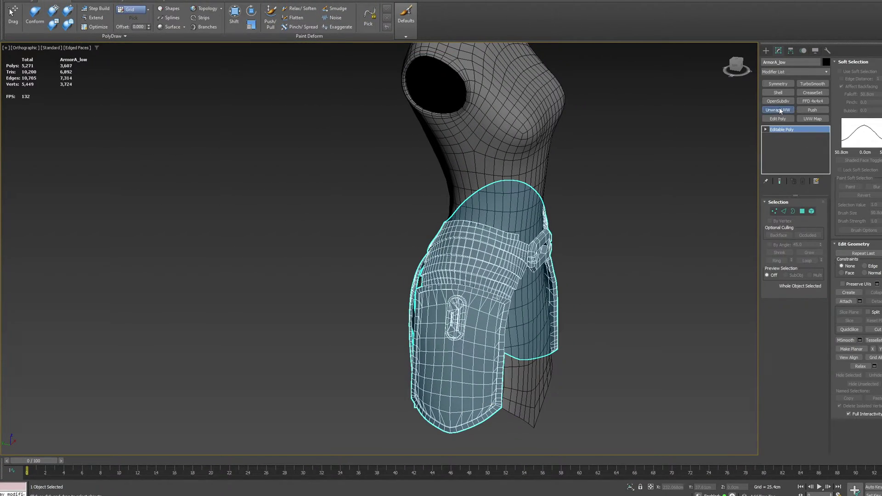
pyautogui.click(779, 110)
pyautogui.click(794, 363)
# - Apply Flatten Mapping to the armor's UVs with a 45.0 polygon angle threshold and 0.001 spacing
pyautogui.moveTo(285, 239); pyautogui.dragTo(281, 229, button='middle')
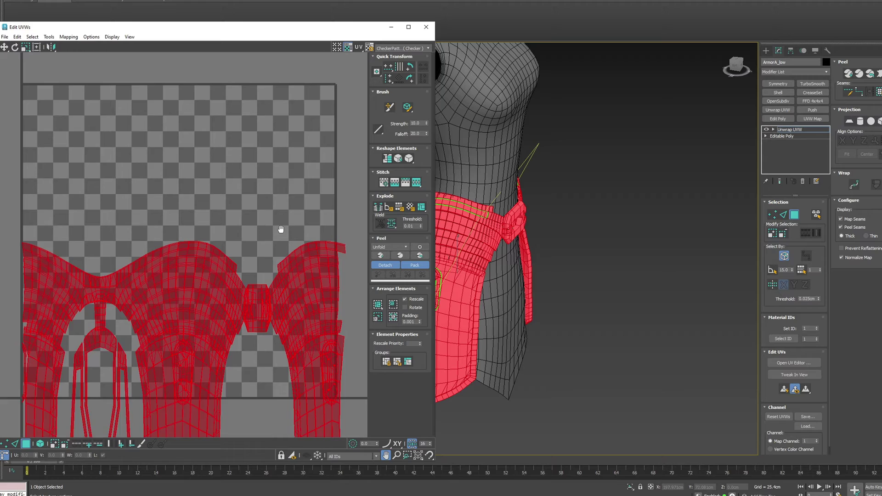
pyautogui.scroll(-3, 271, 207)
pyautogui.click(68, 37)
pyautogui.click(80, 45)
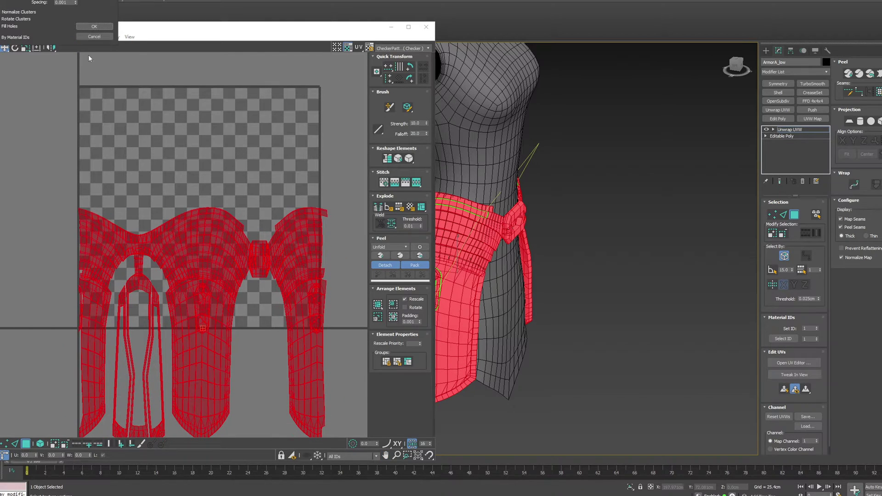
pyautogui.click(95, 25)
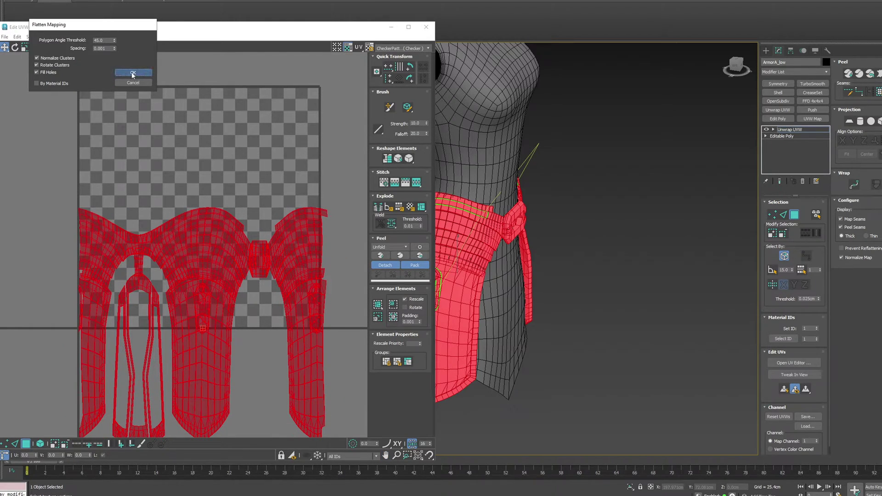
# - Select the UV polygons of the armor's top waistband strip and reset their peel using Unfold with packing
pyautogui.moveTo(489, 221); pyautogui.dragTo(690, 279, button='middle')
pyautogui.scroll(5, 587, 219)
pyautogui.click(531, 235)
pyautogui.scroll(-3, 532, 235)
pyautogui.doubleClick(557, 233)
pyautogui.keyDown('ctrl'); pyautogui.doubleClick(574, 223); pyautogui.keyUp('ctrl')
pyautogui.keyDown('ctrl'); pyautogui.doubleClick(606, 245); pyautogui.keyUp('ctrl')
pyautogui.keyDown('ctrl'); pyautogui.doubleClick(567, 277); pyautogui.keyUp('ctrl')
pyautogui.doubleClick(512, 260)
pyautogui.doubleClick(602, 268)
pyautogui.doubleClick(666, 329)
pyautogui.scroll(-3, 691, 278)
pyautogui.moveTo(622, 220); pyautogui.dragTo(583, 225, button='middle')
pyautogui.moveTo(314, 237); pyautogui.dragTo(292, 231, button='middle')
pyautogui.click(385, 256)
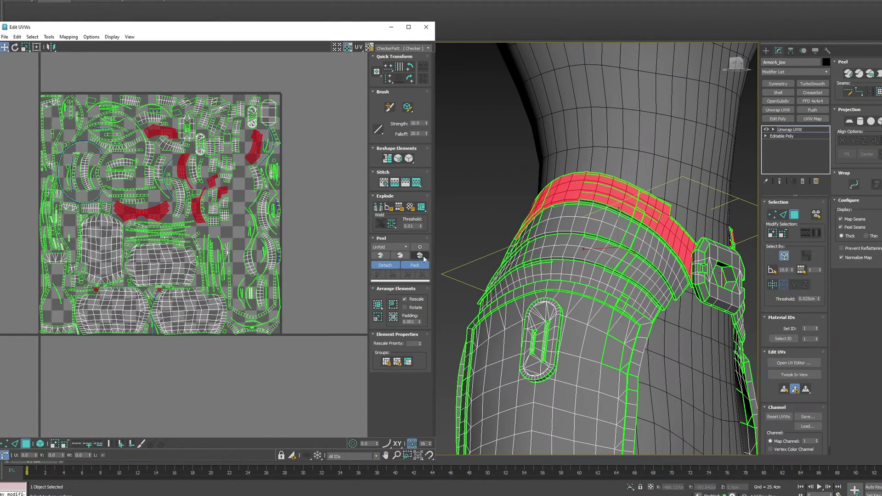
pyautogui.click(423, 259)
pyautogui.moveTo(292, 213); pyautogui.dragTo(295, 228, button='middle')
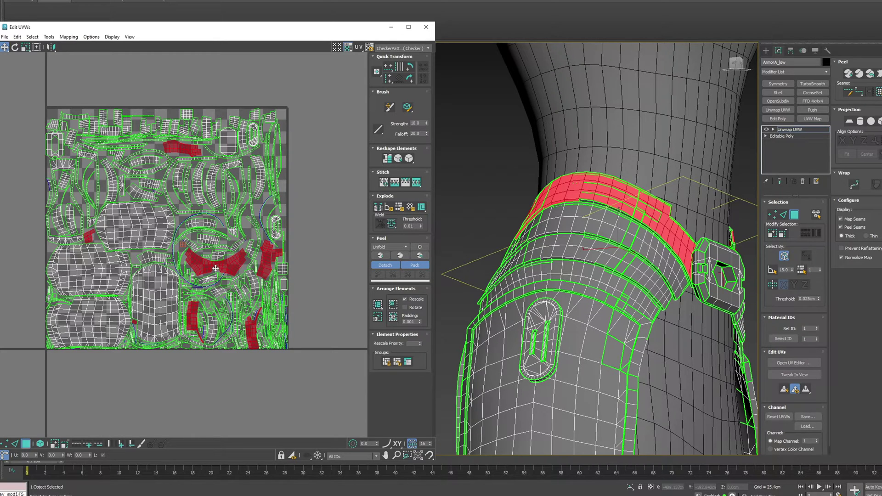
pyautogui.keyDown('alt'); pyautogui.moveTo(584, 240); pyautogui.dragTo(556, 198, button='middle'); pyautogui.keyUp('alt')
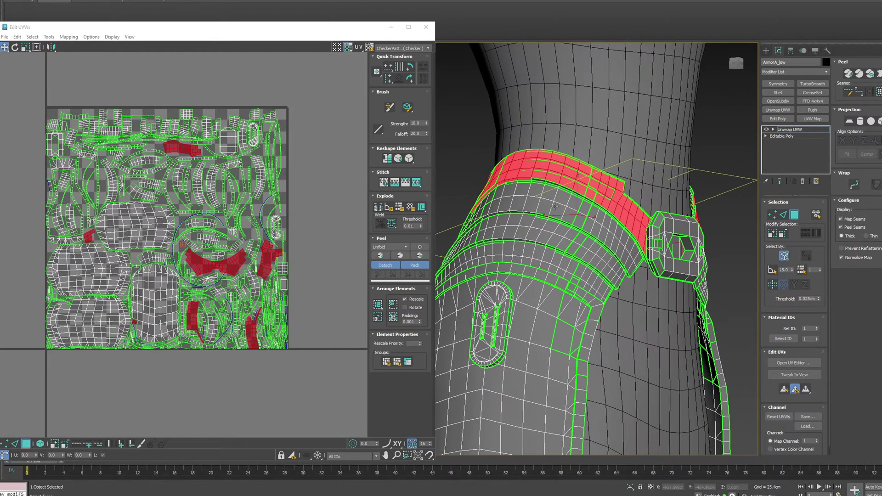
# - Reset the peel of the selected waistband strip using LSCM with packing turned off
pyautogui.click(391, 248)
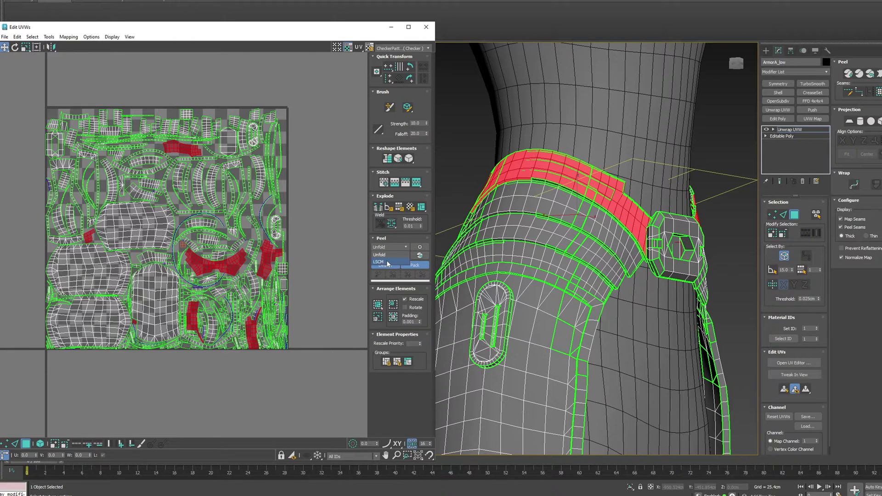
pyautogui.click(385, 262)
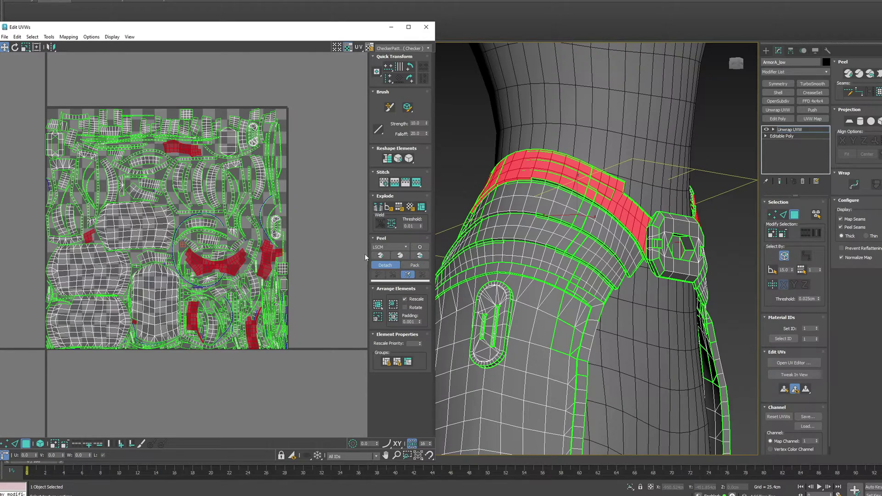
pyautogui.click(425, 260)
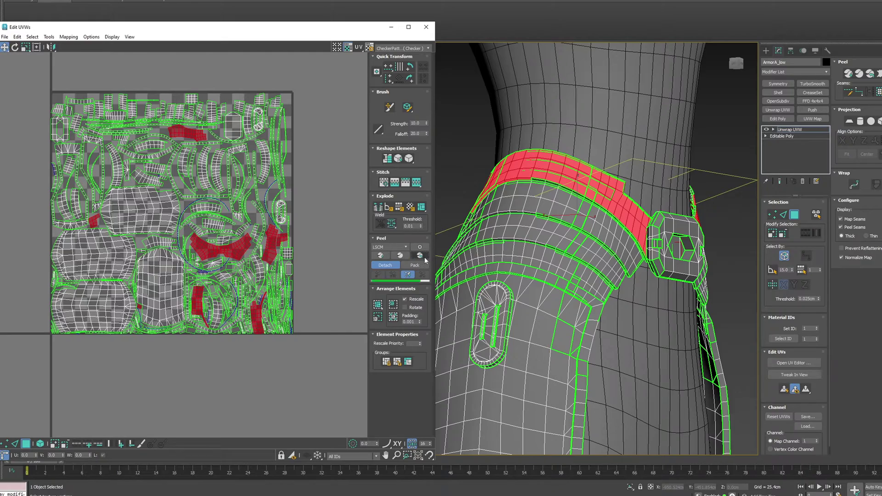
pyautogui.moveTo(285, 201); pyautogui.dragTo(236, 249, button='middle')
pyautogui.scroll(-5, 278, 215)
pyautogui.scroll(8, 271, 174)
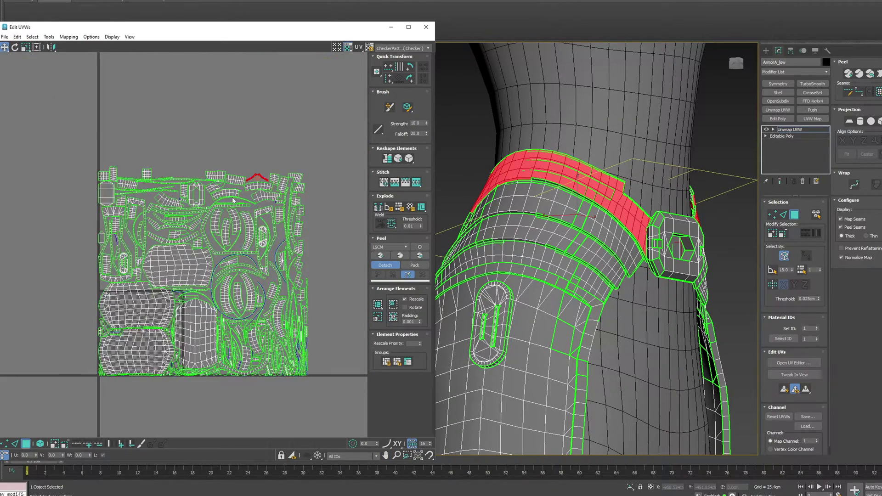
# - Move the peeled waistband shell out of the packed layout to the empty area just above it
pyautogui.moveTo(268, 171); pyautogui.dragTo(268, 130)
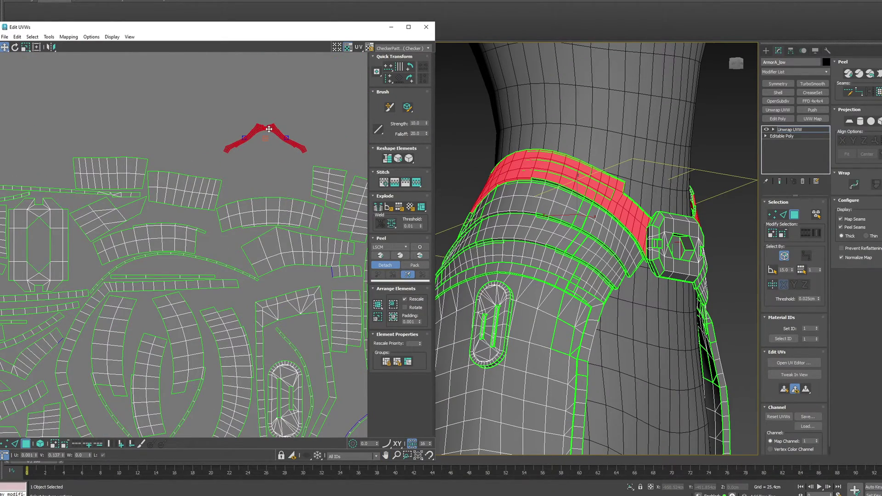
pyautogui.scroll(-6, 246, 163)
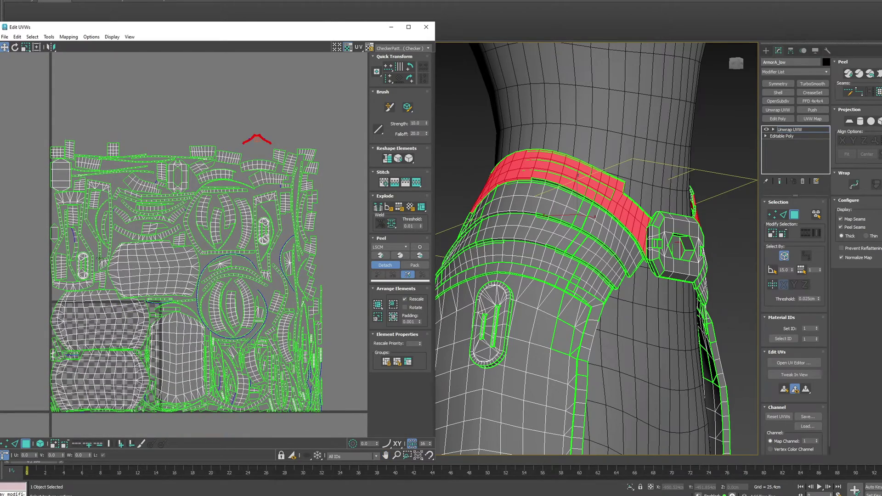
pyautogui.scroll(-2, 48, 144)
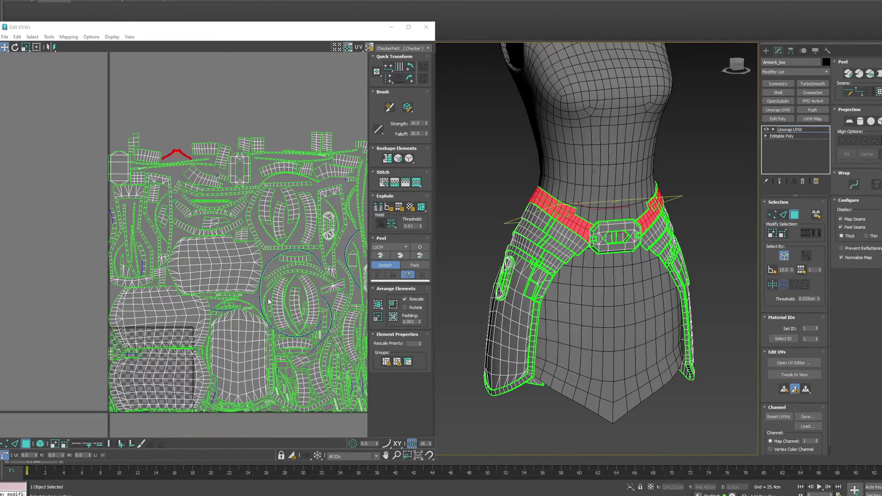
pyautogui.moveTo(223, 199); pyautogui.dragTo(169, 197, button='middle')
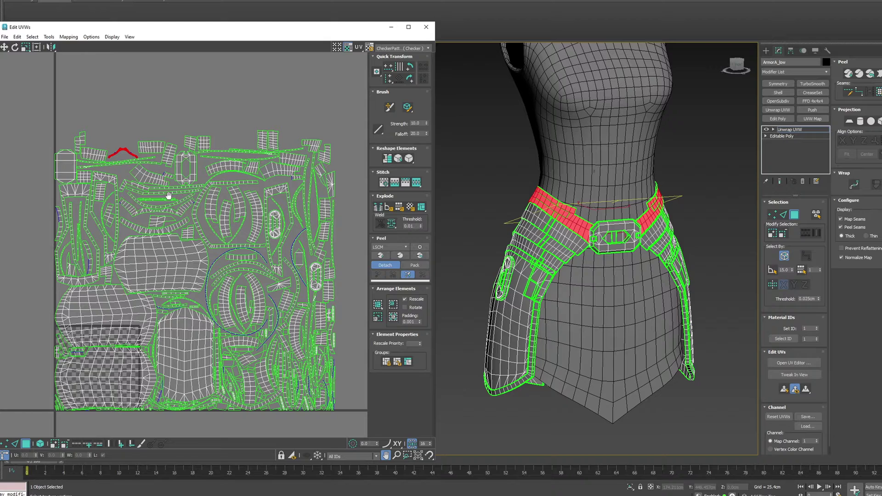
pyautogui.moveTo(113, 140); pyautogui.dragTo(124, 156)
pyautogui.doubleClick(125, 150)
pyautogui.moveTo(212, 194); pyautogui.dragTo(232, 209, button='middle')
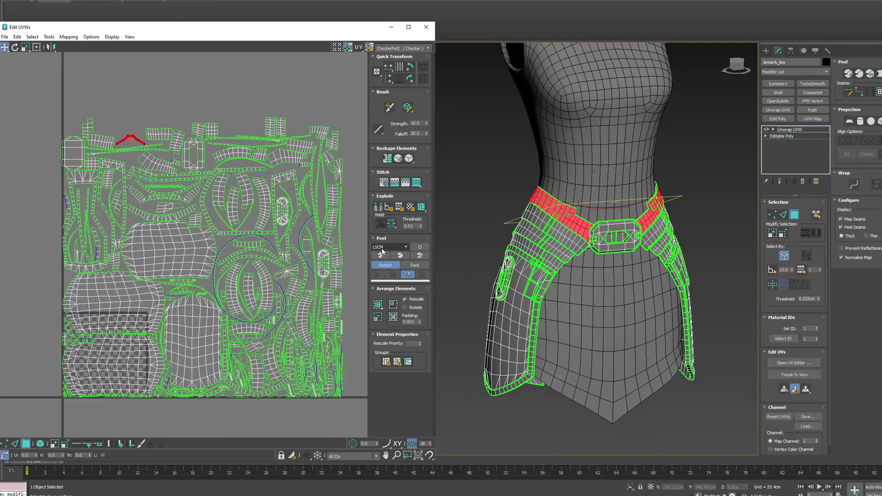
pyautogui.click(49, 37)
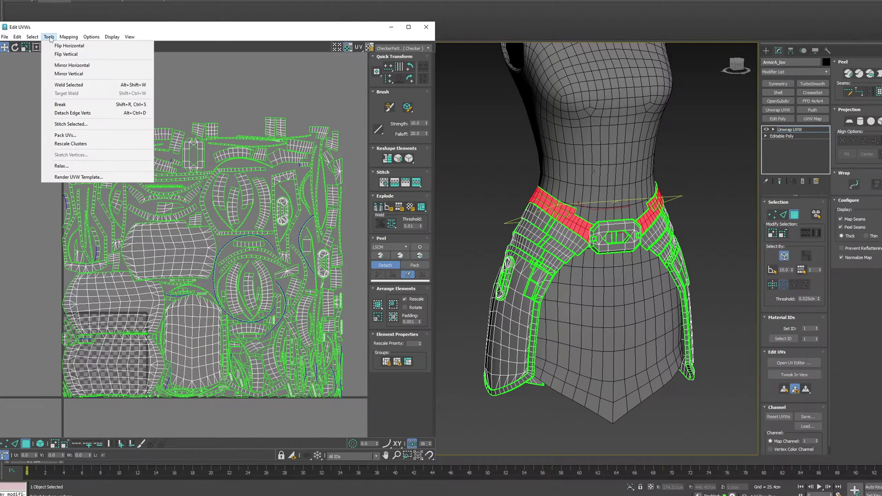
pyautogui.click(82, 135)
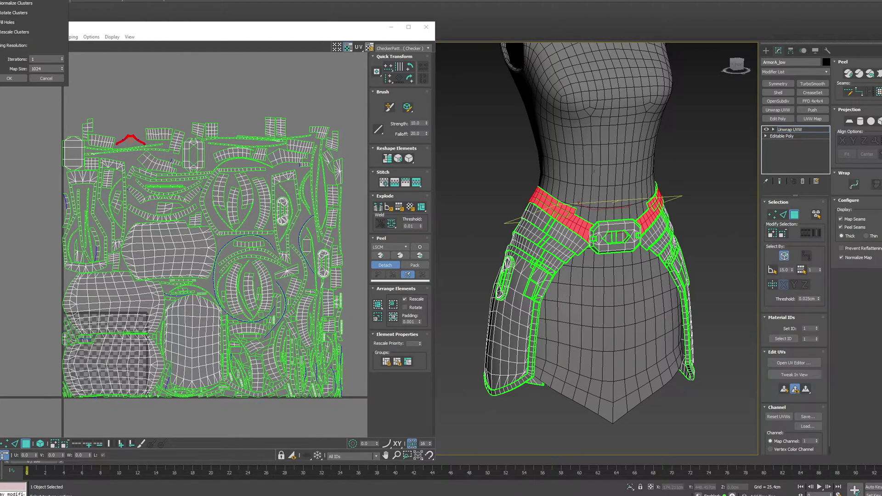
pyautogui.moveTo(14, 0); pyautogui.dragTo(49, 78)
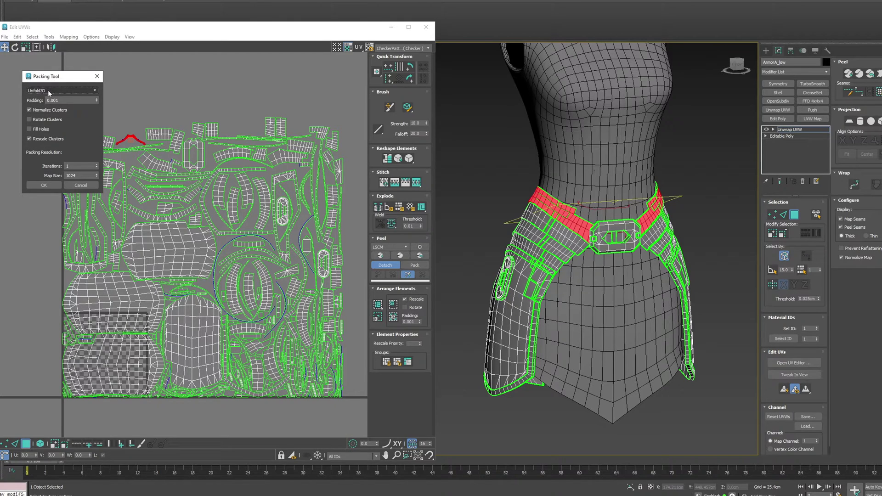
pyautogui.click(50, 92)
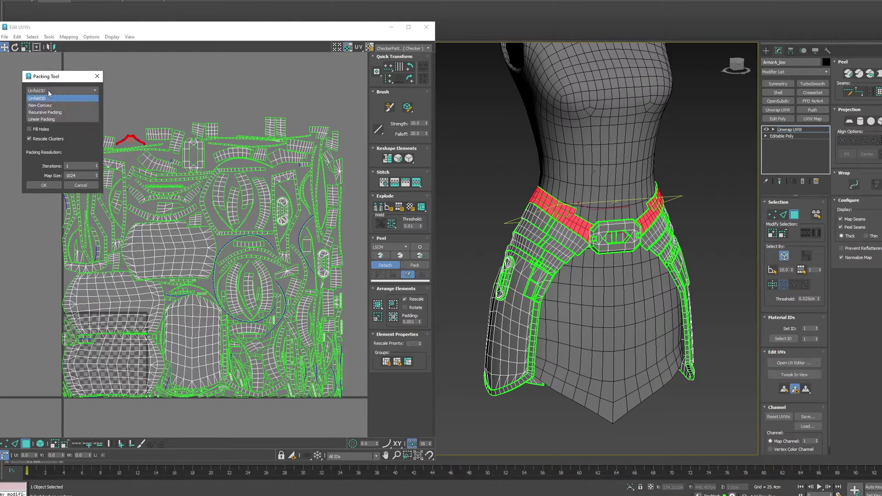
pyautogui.click(67, 112)
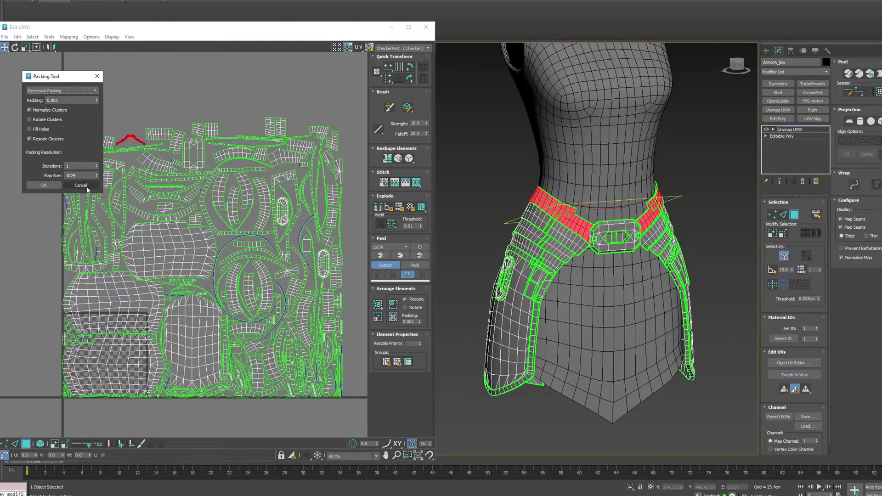
pyautogui.click(81, 185)
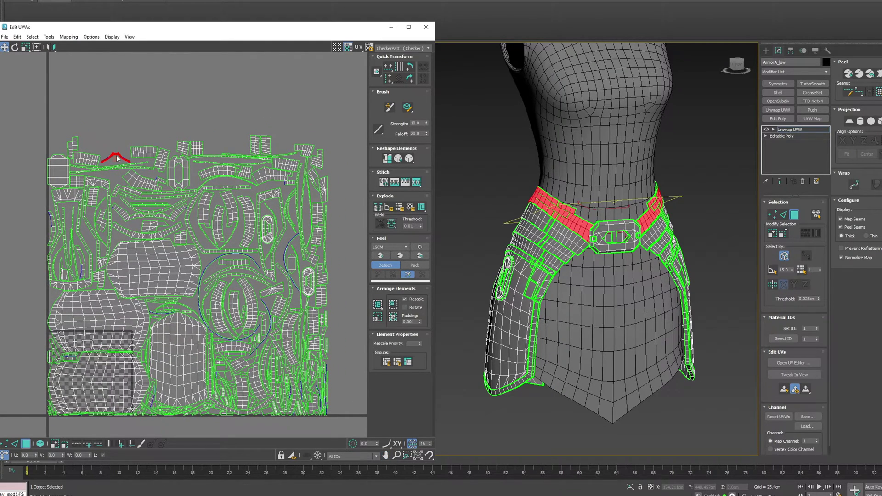
# - Move the waistband shell farther up, clear of the other UV shells
pyautogui.moveTo(117, 158); pyautogui.dragTo(155, 125)
pyautogui.moveTo(231, 137); pyautogui.dragTo(210, 150, button='middle')
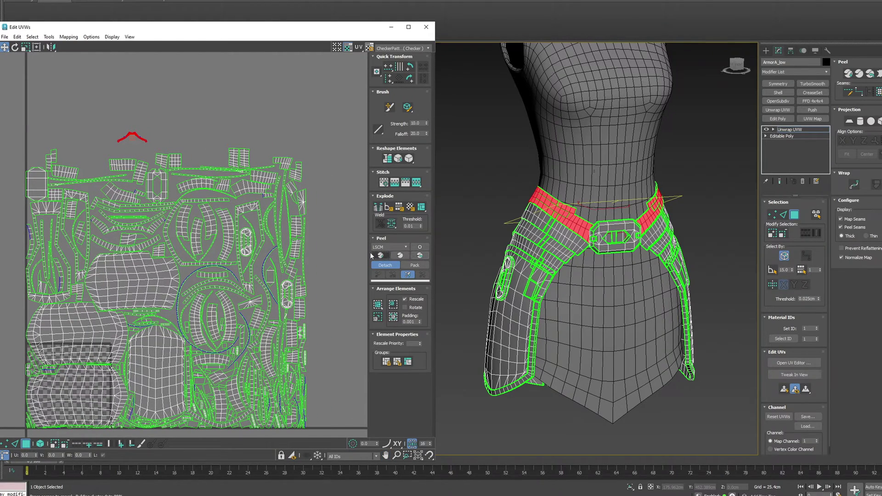
pyautogui.moveTo(143, 152); pyautogui.dragTo(142, 138, button='middle')
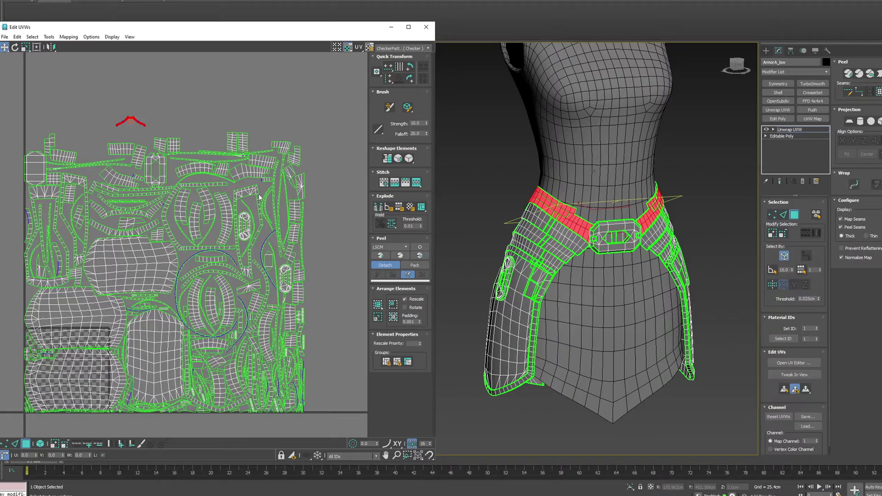
# - Select all UV polygon pieces of the armor's second strip, directly below the waistband, around the hip
pyautogui.keyDown('alt'); pyautogui.moveTo(568, 240); pyautogui.dragTo(621, 239, button='middle'); pyautogui.keyUp('alt')
pyautogui.scroll(5, 621, 239)
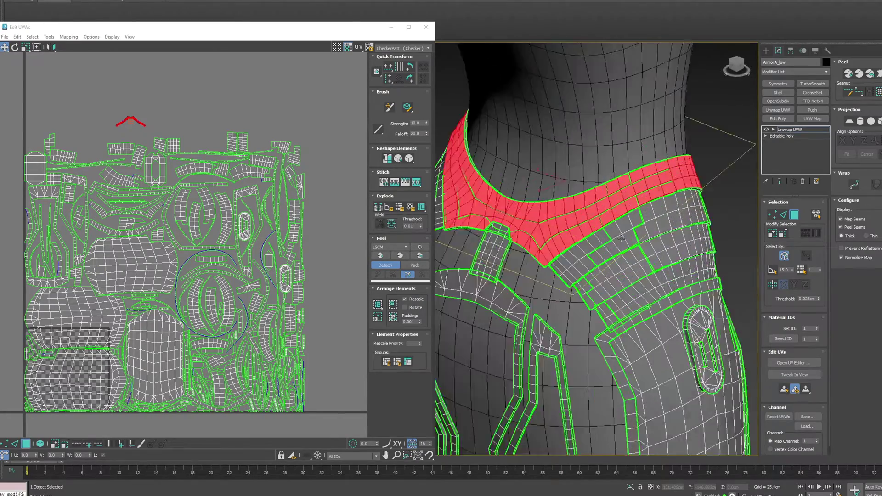
pyautogui.scroll(3, 621, 239)
pyautogui.click(622, 239)
pyautogui.keyDown('ctrl'); pyautogui.click(551, 262); pyautogui.keyUp('ctrl')
pyautogui.keyDown('alt'); pyautogui.moveTo(551, 262); pyautogui.dragTo(514, 257, button='middle'); pyautogui.keyUp('alt')
pyautogui.keyDown('ctrl'); pyautogui.click(690, 228); pyautogui.keyUp('ctrl')
pyautogui.moveTo(691, 228); pyautogui.dragTo(545, 221, button='middle')
pyautogui.keyDown('alt'); pyautogui.moveTo(544, 221); pyautogui.dragTo(492, 222, button='middle'); pyautogui.keyUp('alt')
pyautogui.keyDown('ctrl'); pyautogui.click(615, 272); pyautogui.keyUp('ctrl')
pyautogui.keyDown('ctrl'); pyautogui.click(594, 249); pyautogui.keyUp('ctrl')
pyautogui.keyDown('ctrl'); pyautogui.click(605, 227); pyautogui.keyUp('ctrl')
pyautogui.keyDown('alt'); pyautogui.moveTo(605, 227); pyautogui.dragTo(551, 219, button='middle'); pyautogui.keyUp('alt')
pyautogui.scroll(3, 495, 231)
pyautogui.scroll(-3, 492, 229)
pyautogui.moveTo(492, 229); pyautogui.dragTo(529, 221, button='middle')
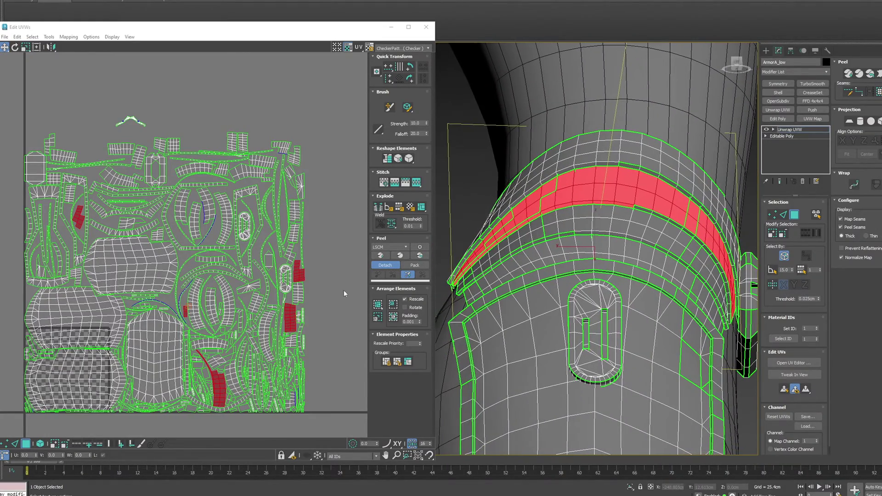
# - Remove the thin border polygons along the second strip's edge from the UV selection
pyautogui.scroll(8, 205, 290)
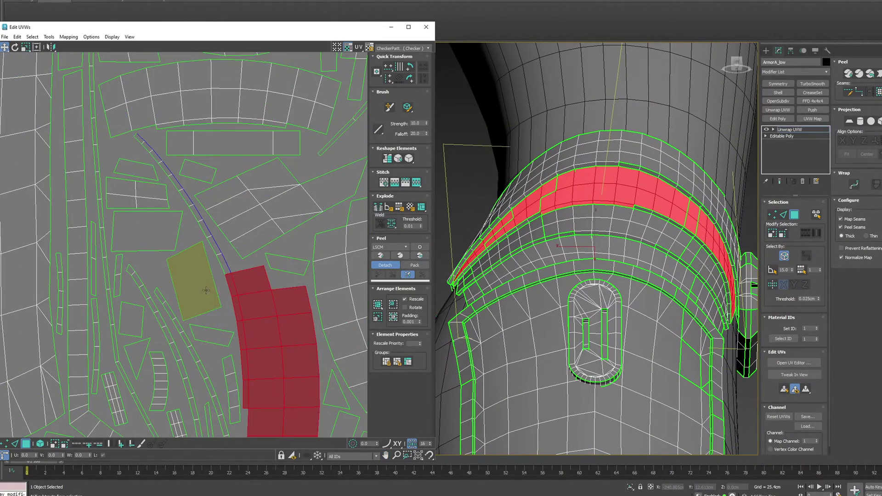
pyautogui.keyDown('alt'); pyautogui.moveTo(237, 316); pyautogui.dragTo(237, 317); pyautogui.keyUp('alt')
pyautogui.keyDown('alt'); pyautogui.moveTo(244, 374); pyautogui.dragTo(245, 389); pyautogui.keyUp('alt')
pyautogui.scroll(-4, 297, 284)
pyautogui.keyDown('alt'); pyautogui.moveTo(528, 255); pyautogui.dragTo(473, 248, button='middle'); pyautogui.keyUp('alt')
pyautogui.scroll(-10, 258, 224)
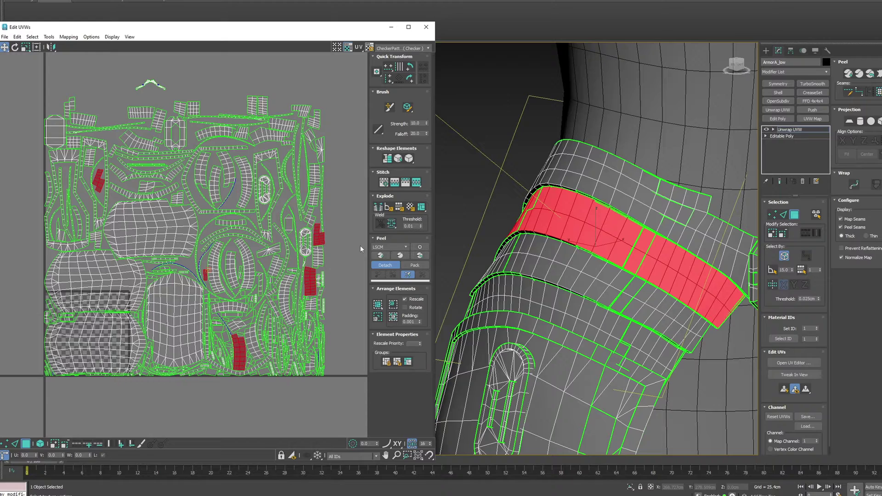
# - Reset the second strip's peel using LSCM and move its shell above the UV layout
pyautogui.click(424, 258)
pyautogui.moveTo(277, 249); pyautogui.dragTo(279, 218, button='middle')
pyautogui.moveTo(232, 310); pyautogui.dragTo(323, 219)
pyautogui.moveTo(323, 219); pyautogui.dragTo(214, 247, button='middle')
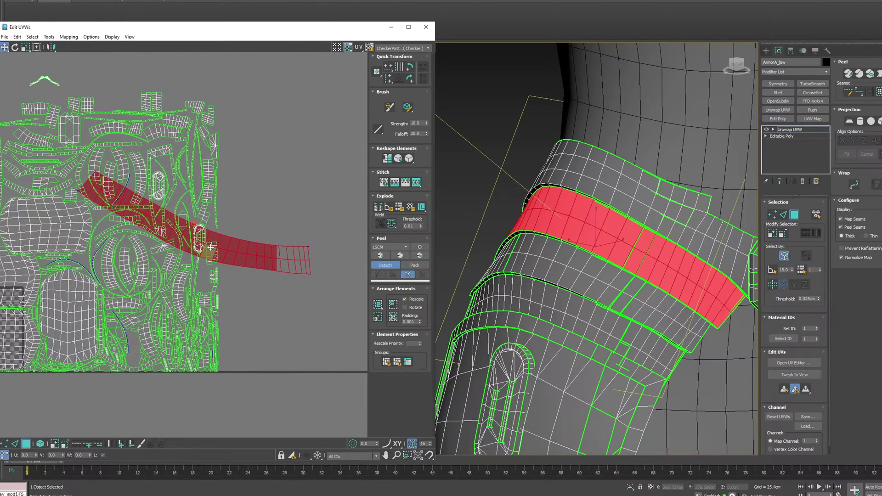
pyautogui.moveTo(207, 252); pyautogui.dragTo(254, 147)
pyautogui.scroll(-5, 329, 214)
pyautogui.moveTo(305, 173); pyautogui.dragTo(276, 228, button='middle')
pyautogui.scroll(5, 270, 232)
pyautogui.moveTo(332, 263); pyautogui.dragTo(328, 274, button='middle')
pyautogui.moveTo(265, 295); pyautogui.dragTo(262, 281, button='middle')
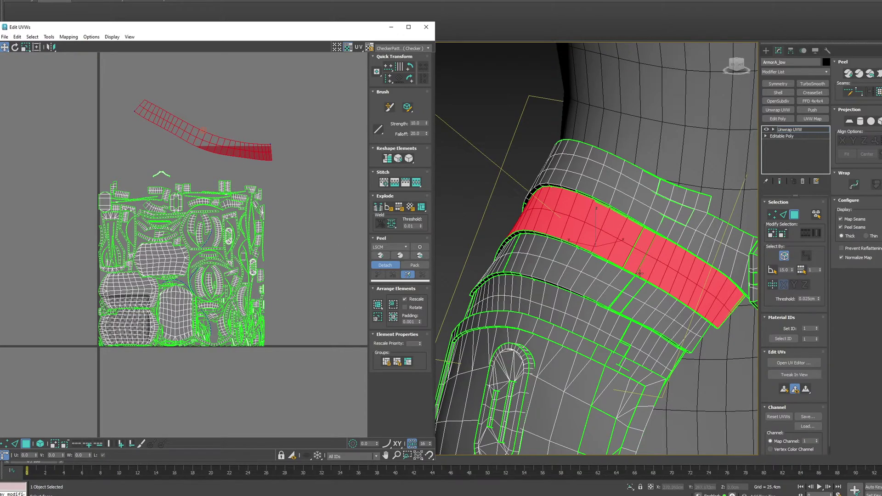
# - Select the UV polygon pieces that make up the armor's third strip around the hip
pyautogui.keyDown('alt'); pyautogui.moveTo(505, 230); pyautogui.dragTo(508, 233); pyautogui.keyUp('alt')
pyautogui.keyDown('alt'); pyautogui.moveTo(508, 233); pyautogui.dragTo(564, 284, button='middle'); pyautogui.keyUp('alt')
pyautogui.click(536, 264)
pyautogui.keyDown('ctrl'); pyautogui.click(472, 300); pyautogui.keyUp('ctrl')
pyautogui.keyDown('ctrl'); pyautogui.click(473, 315); pyautogui.keyUp('ctrl')
pyautogui.keyDown('alt'); pyautogui.moveTo(473, 316); pyautogui.dragTo(672, 278, button='middle'); pyautogui.keyUp('alt')
pyautogui.keyDown('ctrl'); pyautogui.click(614, 280); pyautogui.keyUp('ctrl')
pyautogui.keyDown('ctrl'); pyautogui.click(684, 306); pyautogui.keyUp('ctrl')
pyautogui.keyDown('ctrl'); pyautogui.click(677, 291); pyautogui.keyUp('ctrl')
pyautogui.keyDown('ctrl'); pyautogui.click(666, 303); pyautogui.keyUp('ctrl')
# - Deselect the third strip's thin lower-edge polygons, reset its peel using LSCM, and place the shell beside the second strip's shell
pyautogui.scroll(3, 671, 278)
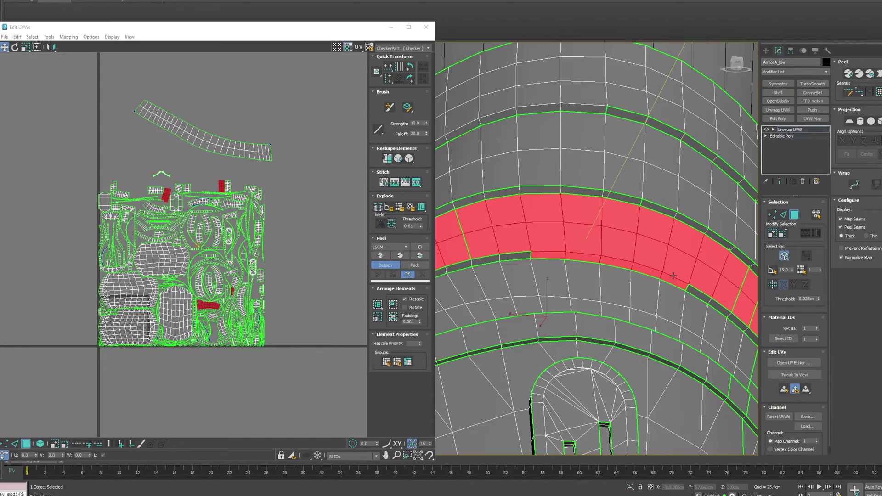
pyautogui.keyDown('alt'); pyautogui.click(669, 278); pyautogui.keyUp('alt')
pyautogui.keyDown('alt'); pyautogui.click(646, 270); pyautogui.keyUp('alt')
pyautogui.keyDown('alt'); pyautogui.click(617, 263); pyautogui.keyUp('alt')
pyautogui.keyDown('alt'); pyautogui.click(583, 258); pyautogui.keyUp('alt')
pyautogui.keyDown('alt'); pyautogui.click(550, 256); pyautogui.keyUp('alt')
pyautogui.scroll(-3, 546, 256)
pyautogui.moveTo(547, 257)
pyautogui.keyDown('alt'); pyautogui.mouseDown(button='middle')
pyautogui.moveTo(647, 260)
pyautogui.moveTo(501, 256)
pyautogui.moveTo(534, 266)
pyautogui.mouseUp(button='middle'); pyautogui.keyUp('alt')
pyautogui.moveTo(312, 254); pyautogui.dragTo(344, 254, button='middle')
pyautogui.click(420, 255)
# - Select the fourth armor strip's UV polygons, reset their peel using LSCM, and move the shell above the UV layout
pyautogui.keyDown('alt'); pyautogui.moveTo(510, 248); pyautogui.dragTo(677, 294, button='middle'); pyautogui.keyUp('alt')
pyautogui.moveTo(528, 273); pyautogui.dragTo(535, 198, button='middle')
pyautogui.click(570, 270)
pyautogui.moveTo(570, 269)
pyautogui.keyDown('alt'); pyautogui.mouseDown(button='middle')
pyautogui.moveTo(551, 290)
pyautogui.moveTo(560, 276)
pyautogui.mouseUp(button='middle'); pyautogui.keyUp('alt')
pyautogui.scroll(3, 546, 290)
pyautogui.keyDown('ctrl'); pyautogui.doubleClick(528, 285); pyautogui.keyUp('ctrl')
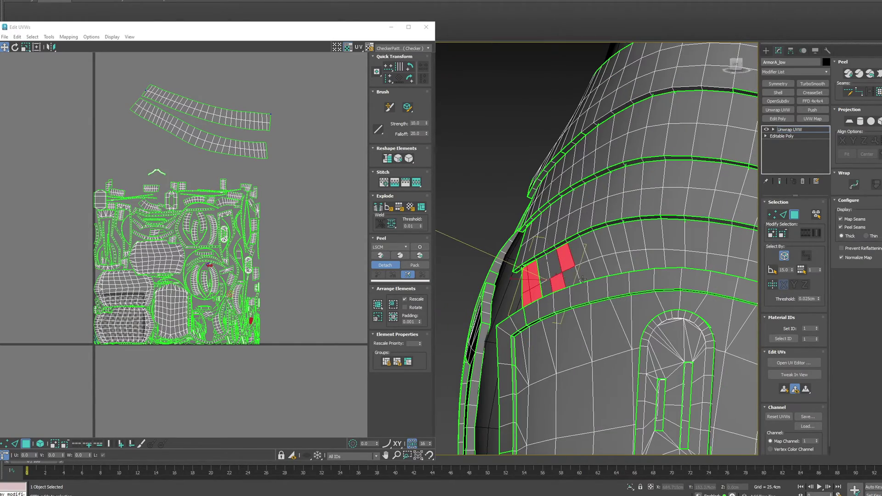
pyautogui.keyDown('ctrl'); pyautogui.doubleClick(583, 279); pyautogui.keyUp('ctrl')
pyautogui.keyDown('alt'); pyautogui.moveTo(691, 263); pyautogui.dragTo(716, 273, button='middle'); pyautogui.keyUp('alt')
pyautogui.keyDown('ctrl'); pyautogui.doubleClick(673, 274); pyautogui.keyUp('ctrl')
pyautogui.keyDown('ctrl'); pyautogui.click(649, 272); pyautogui.keyUp('ctrl')
pyautogui.moveTo(579, 275); pyautogui.dragTo(431, 288, button='middle')
pyautogui.click(420, 255)
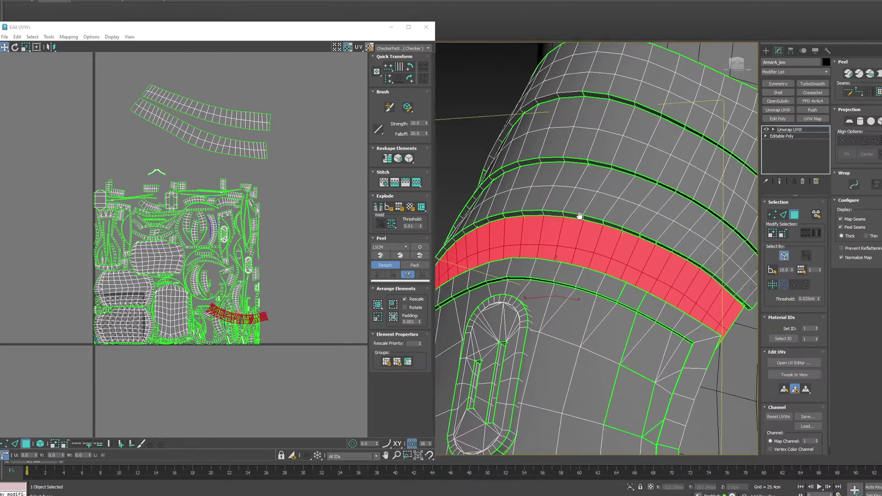
pyautogui.scroll(-5, 580, 216)
# - Examine the seams on the armor's hip strips, belt buckle and side plates from several angles
pyautogui.keyDown('alt'); pyautogui.moveTo(581, 216); pyautogui.dragTo(551, 234, button='middle'); pyautogui.keyUp('alt')
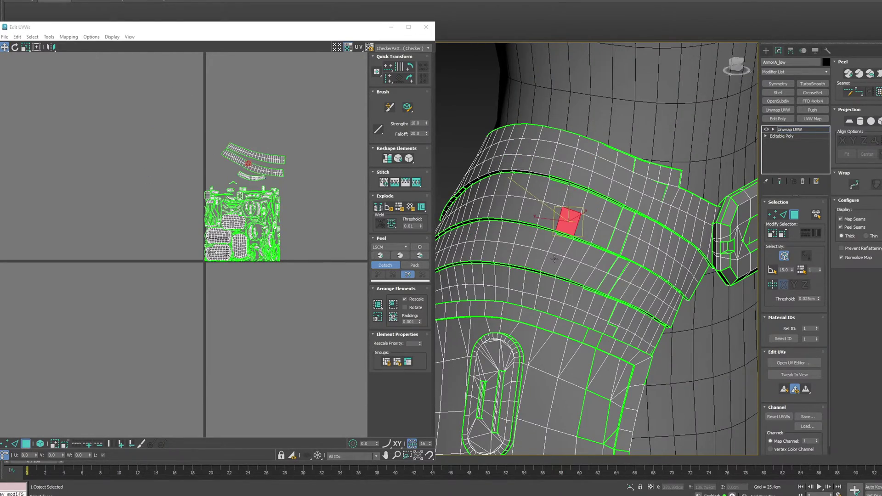
pyautogui.keyDown('alt'); pyautogui.moveTo(554, 259); pyautogui.dragTo(620, 217, button='middle'); pyautogui.keyUp('alt')
pyautogui.moveTo(533, 170)
pyautogui.keyDown('alt'); pyautogui.mouseDown(button='middle')
pyautogui.moveTo(615, 166)
pyautogui.moveTo(531, 168)
pyautogui.mouseUp(button='middle'); pyautogui.keyUp('alt')
pyautogui.scroll(-7, 551, 184)
pyautogui.scroll(5, 583, 200)
pyautogui.keyDown('alt'); pyautogui.moveTo(589, 205); pyautogui.dragTo(569, 208, button='middle'); pyautogui.keyUp('alt')
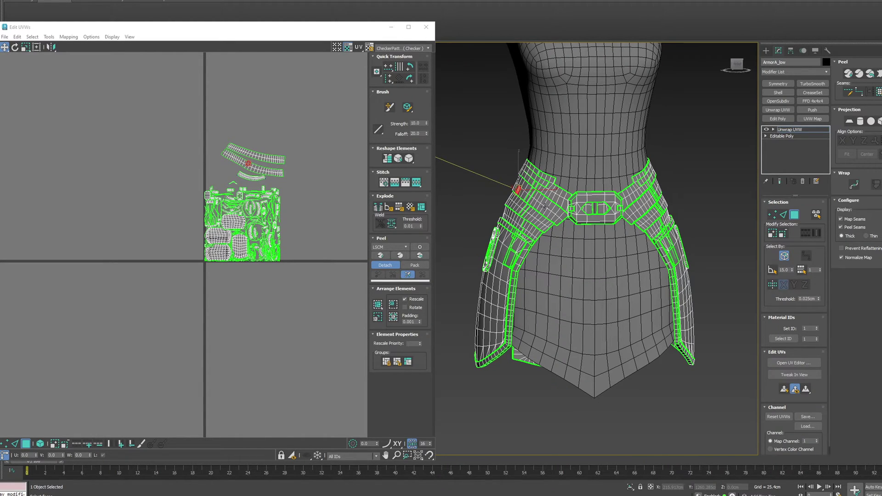
pyautogui.moveTo(534, 311); pyautogui.dragTo(523, 312, button='middle')
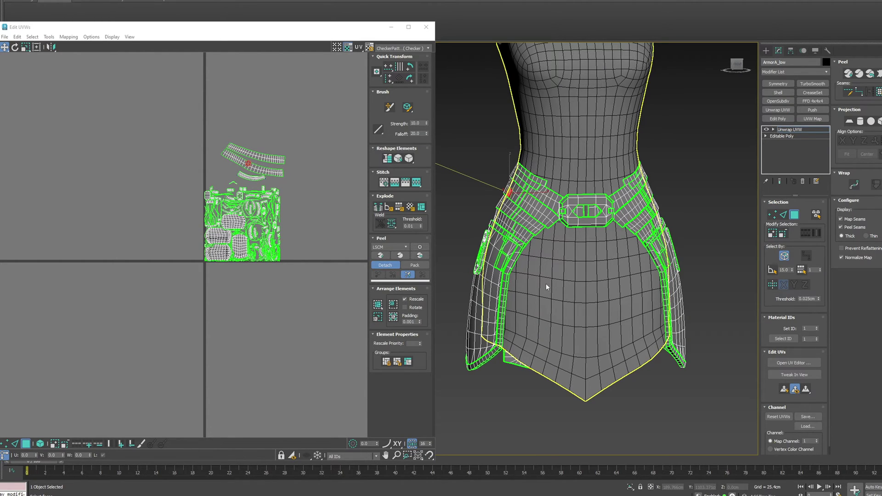
pyautogui.moveTo(543, 283); pyautogui.dragTo(557, 263, button='middle')
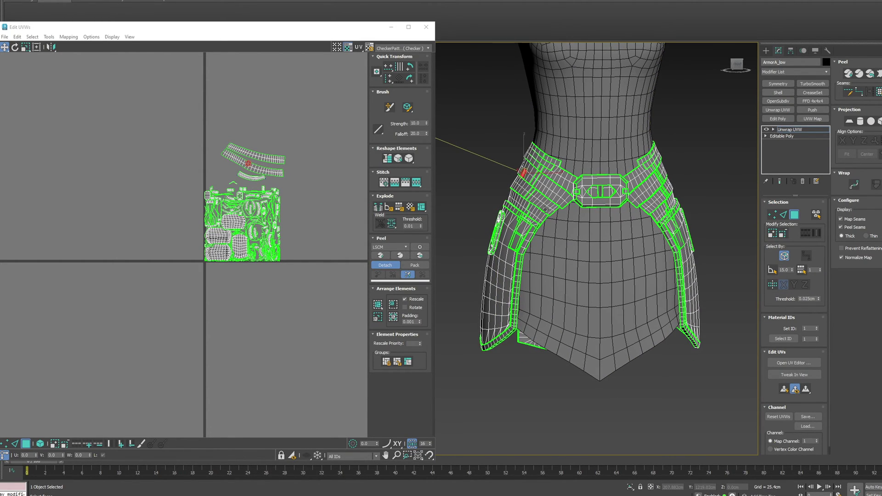